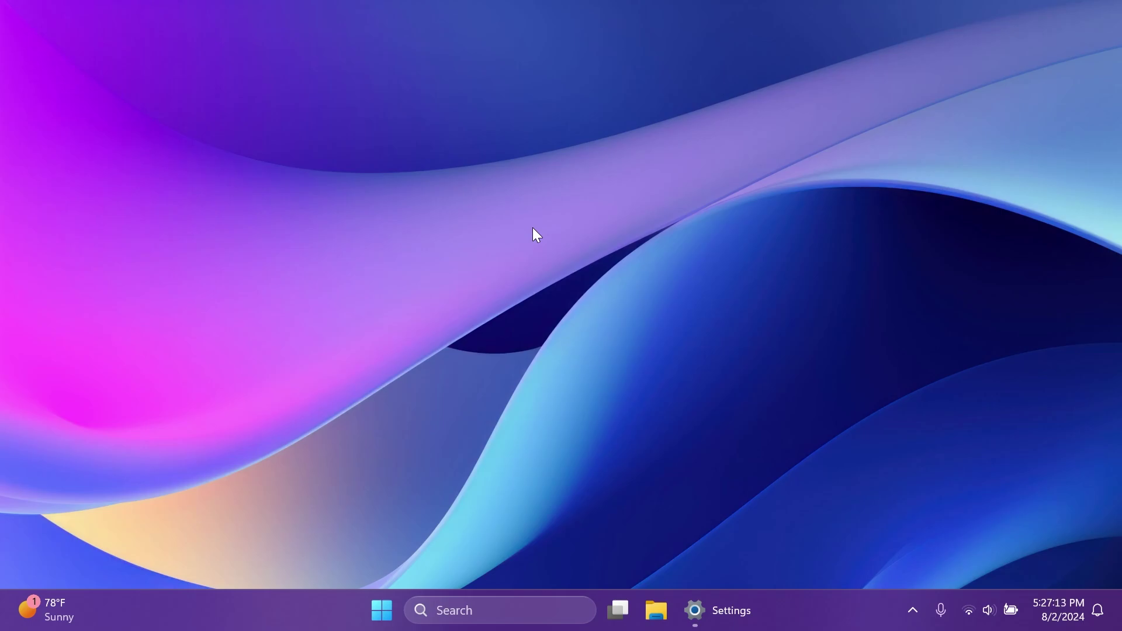
- Bring back Settings on System > About to review the 24H2 specifications, then close it
{"action": "left_click", "coordinate": [711, 602]}
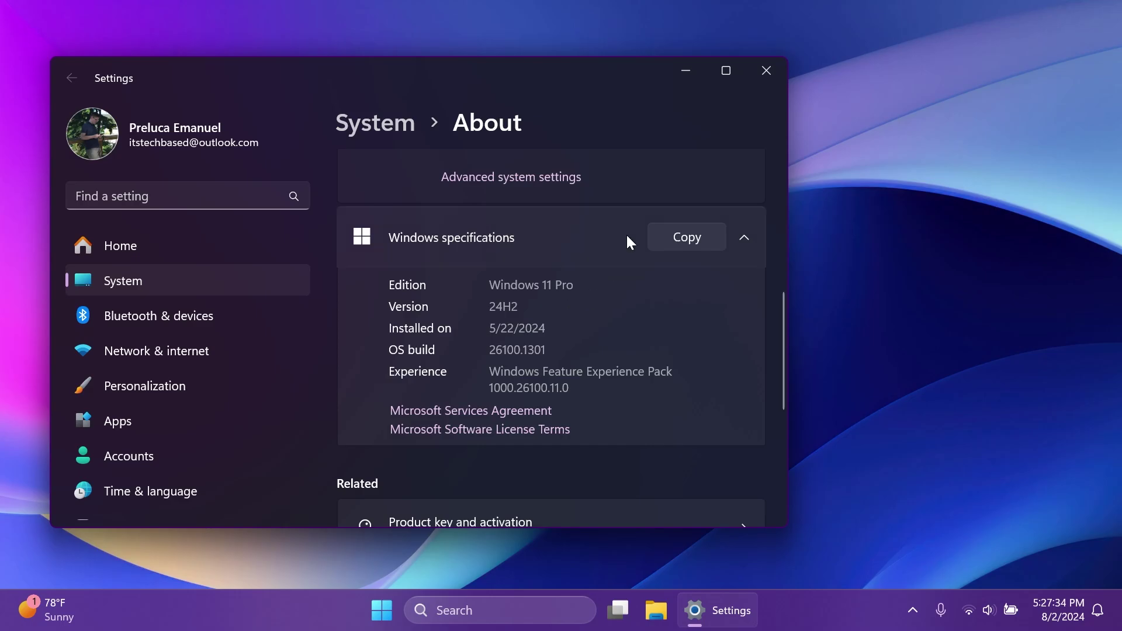
{"action": "left_click", "coordinate": [766, 71]}
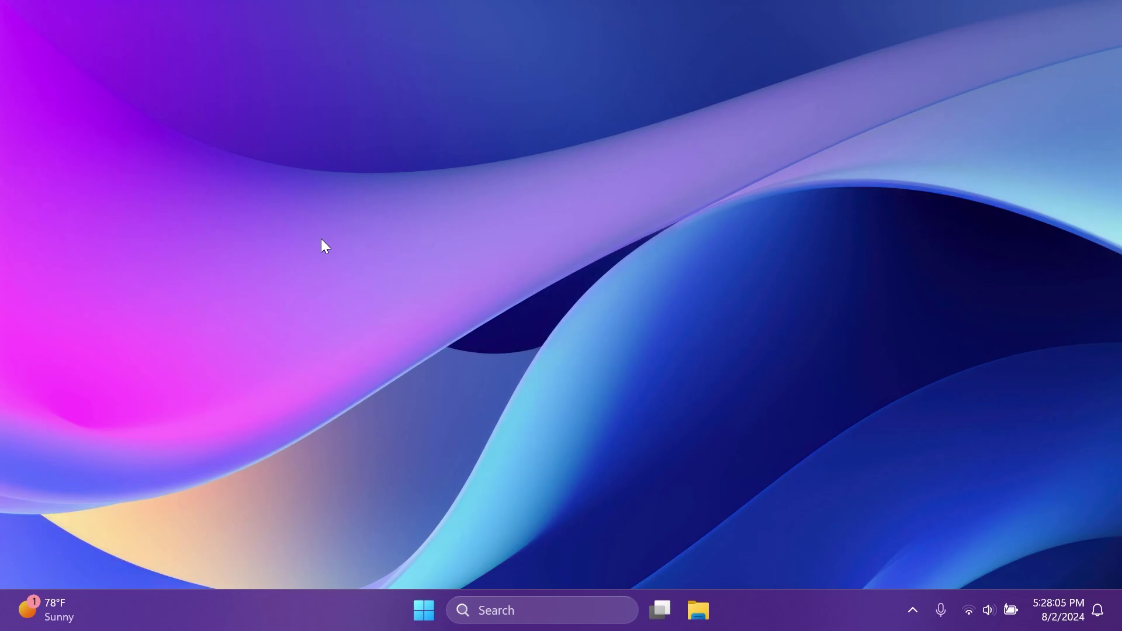
- Try the emoji panel, then pin Settings from Start to the taskbar and unpin it again
{"action": "key", "text": "super+period"}
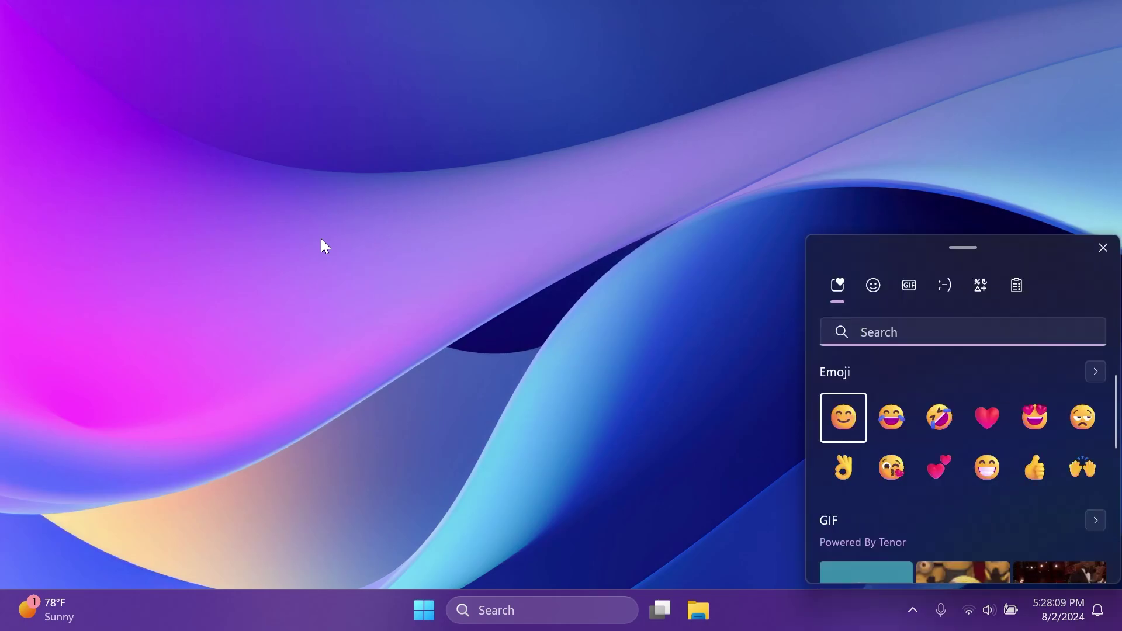
{"action": "left_click", "coordinate": [1105, 251]}
{"action": "left_click", "coordinate": [425, 611]}
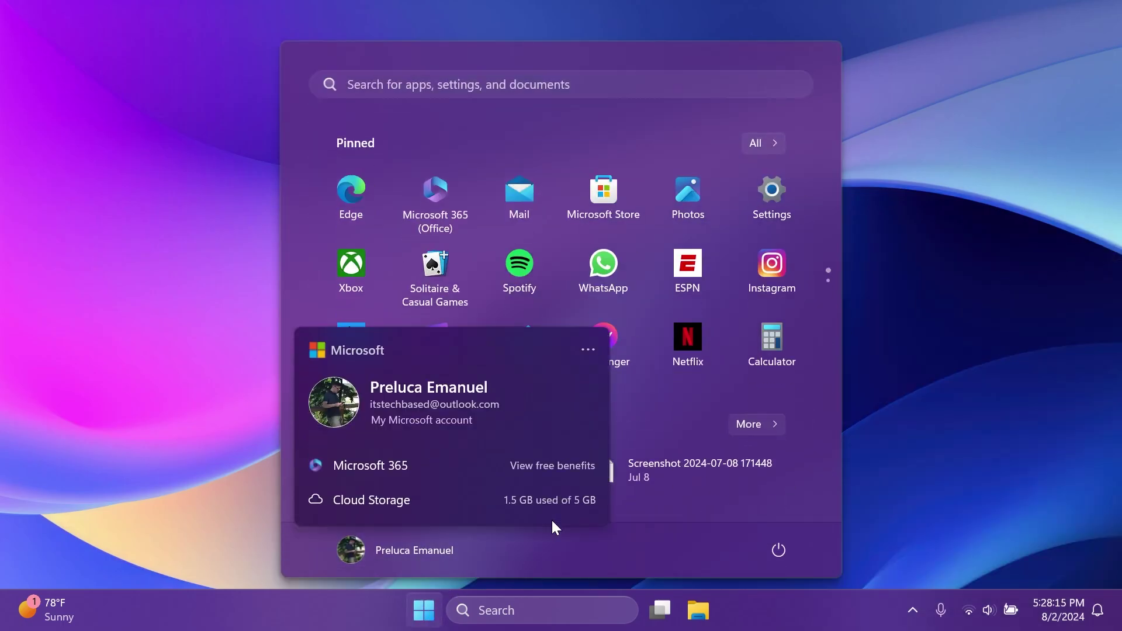
{"action": "left_click", "coordinate": [672, 399]}
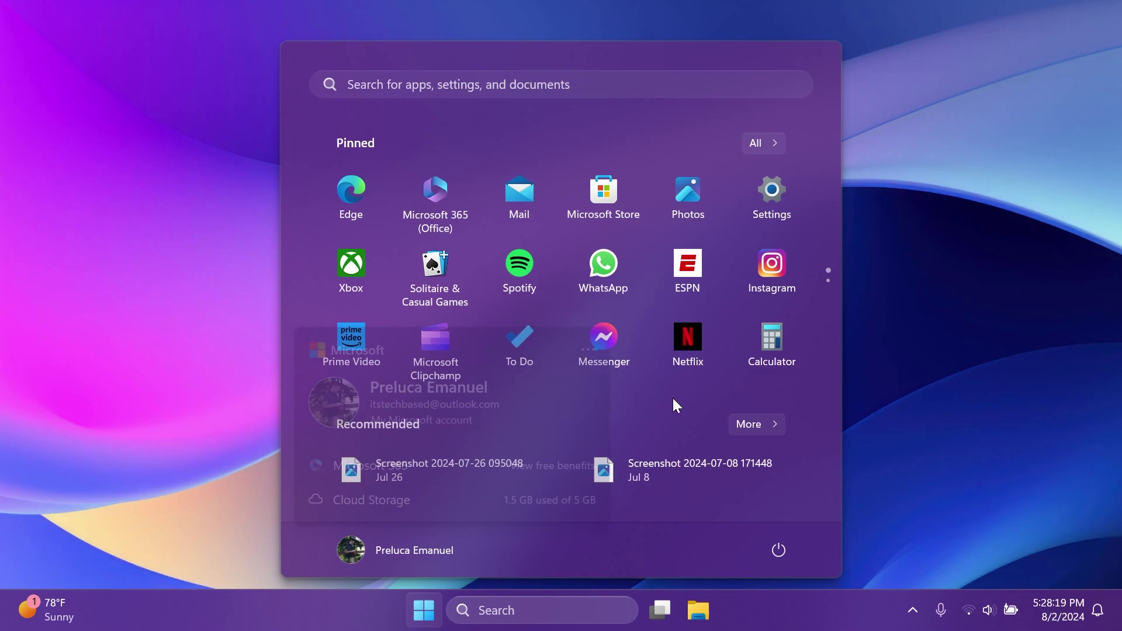
{"action": "left_click_drag", "start_coordinate": [760, 202], "coordinate": [760, 611]}
{"action": "right_click", "coordinate": [725, 615]}
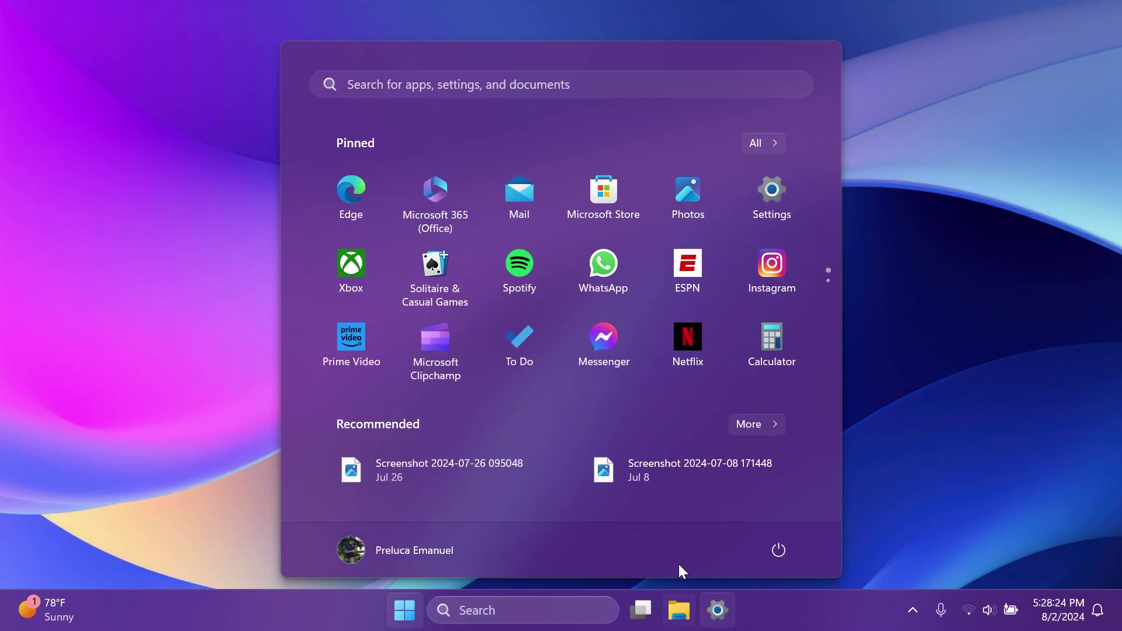
{"action": "left_click", "coordinate": [672, 564]}
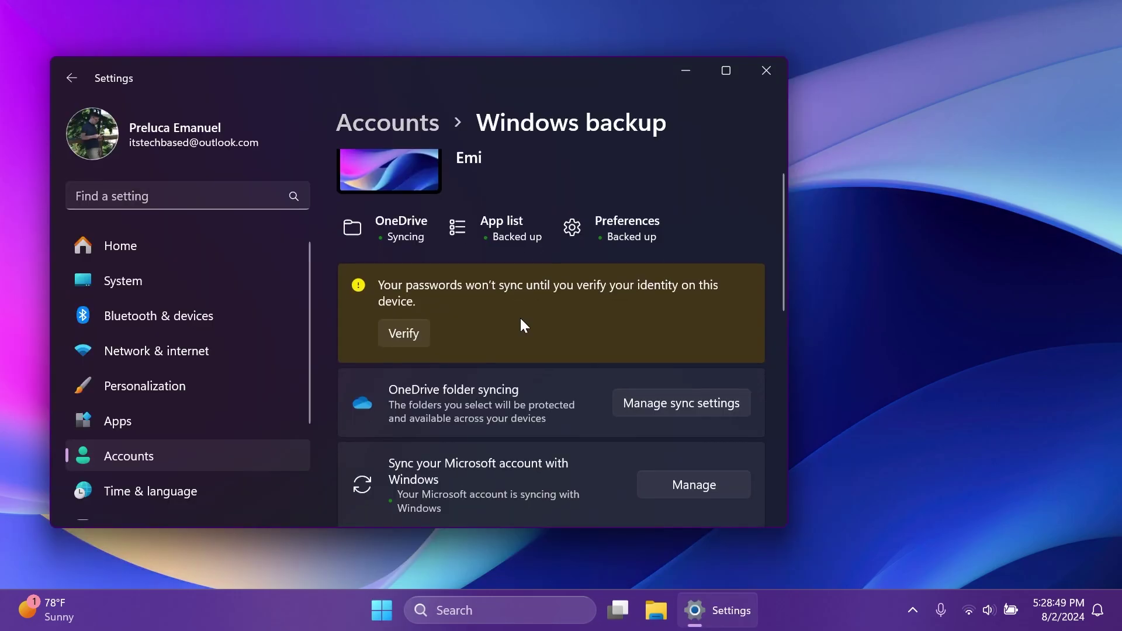
- Expand Remember my preferences in Windows backup to review the synced preference categories
{"action": "scroll", "coordinate": [521, 319], "scroll_direction": "down", "scroll_amount": 8}
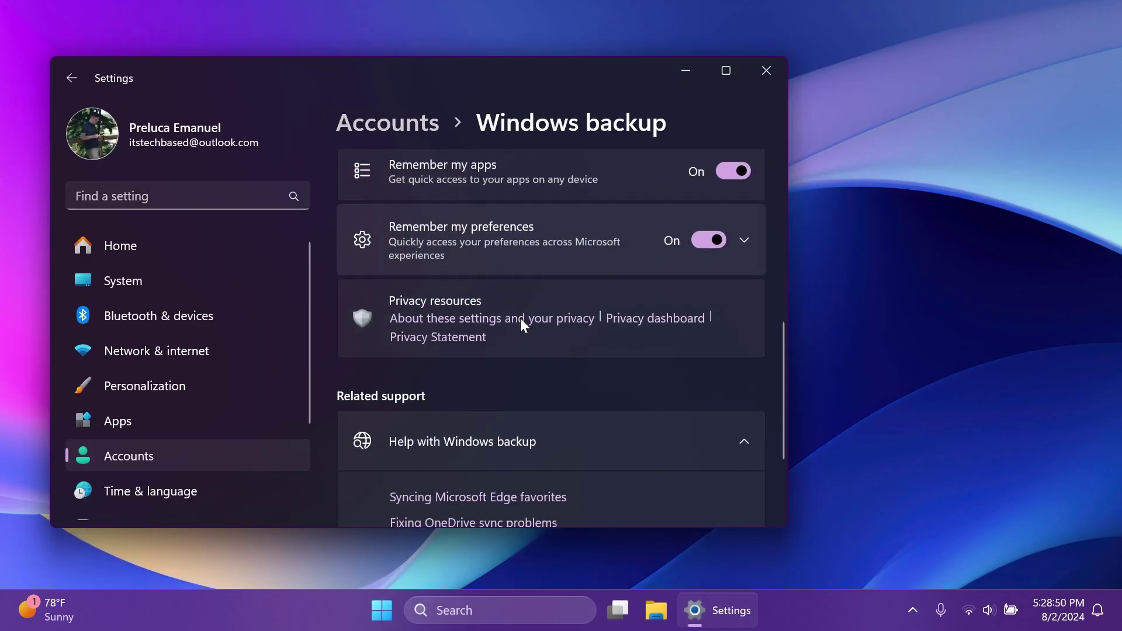
{"action": "left_click", "coordinate": [514, 240]}
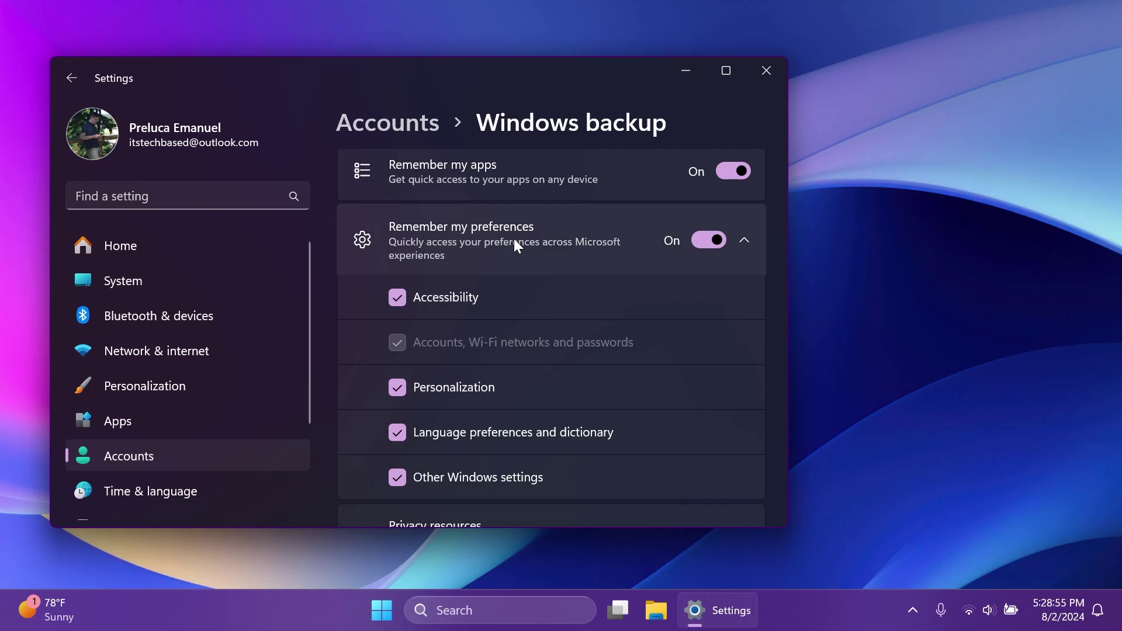
{"action": "scroll", "coordinate": [483, 421], "scroll_direction": "down", "scroll_amount": 2}
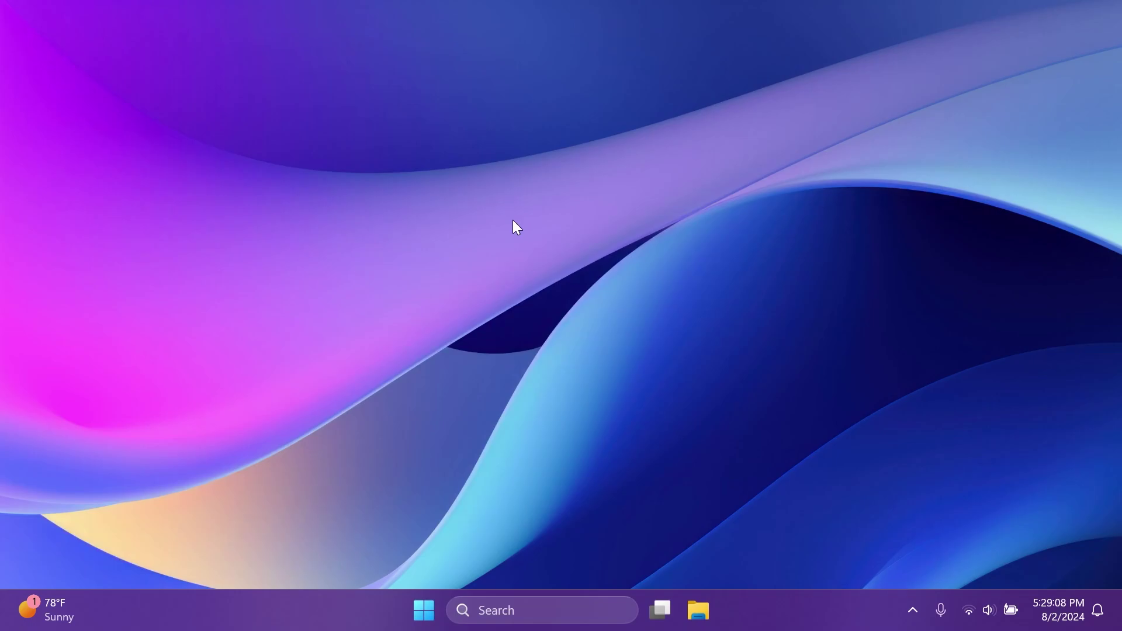
- Reopen Settings with Win+I and go to the Personalization page
{"action": "key", "text": "super+i"}
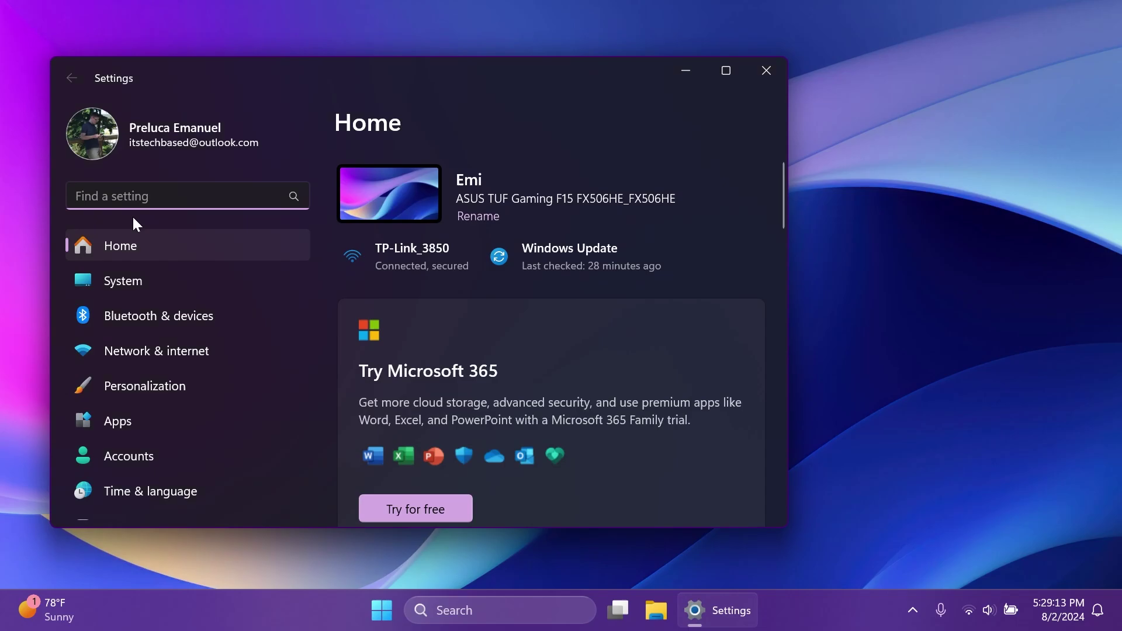
{"action": "left_click", "coordinate": [150, 393]}
{"action": "scroll", "coordinate": [504, 367], "scroll_direction": "down", "scroll_amount": 5}
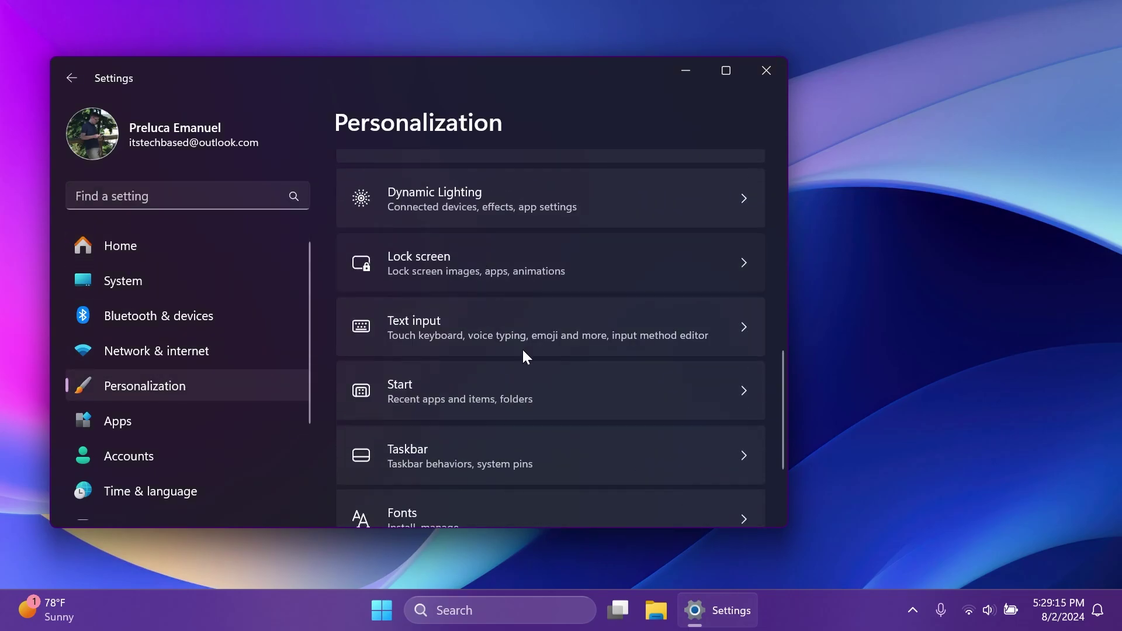
- Open Lock screen settings, then move the 4K gradient waves wallpaper from Pictures into its parent OneDrive folder
{"action": "left_click", "coordinate": [521, 274]}
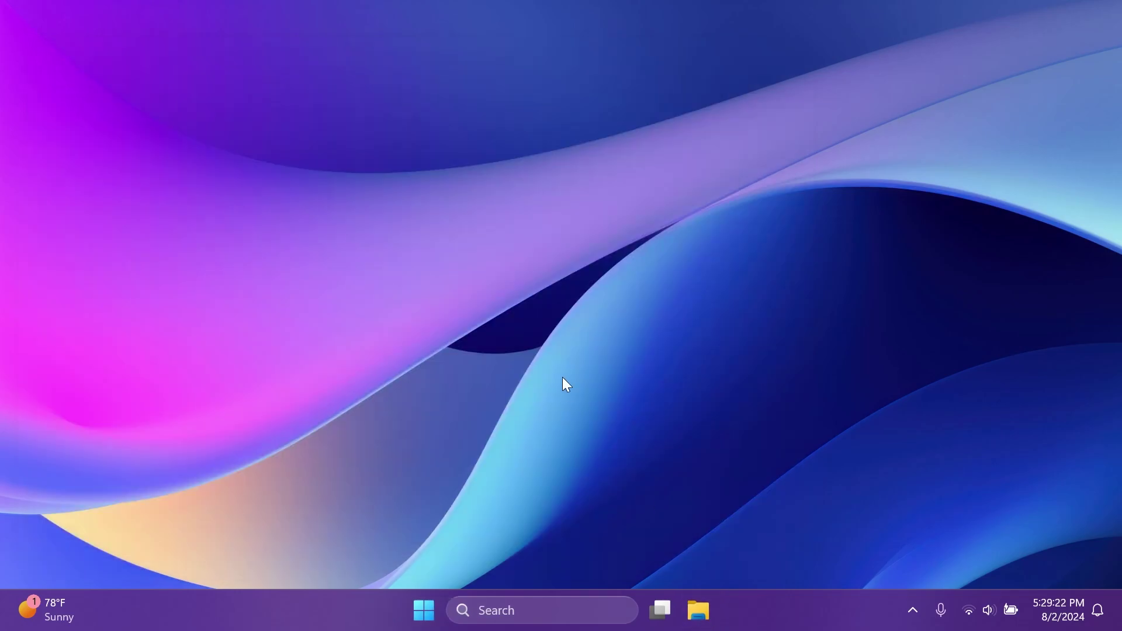
{"action": "key", "text": "super+e"}
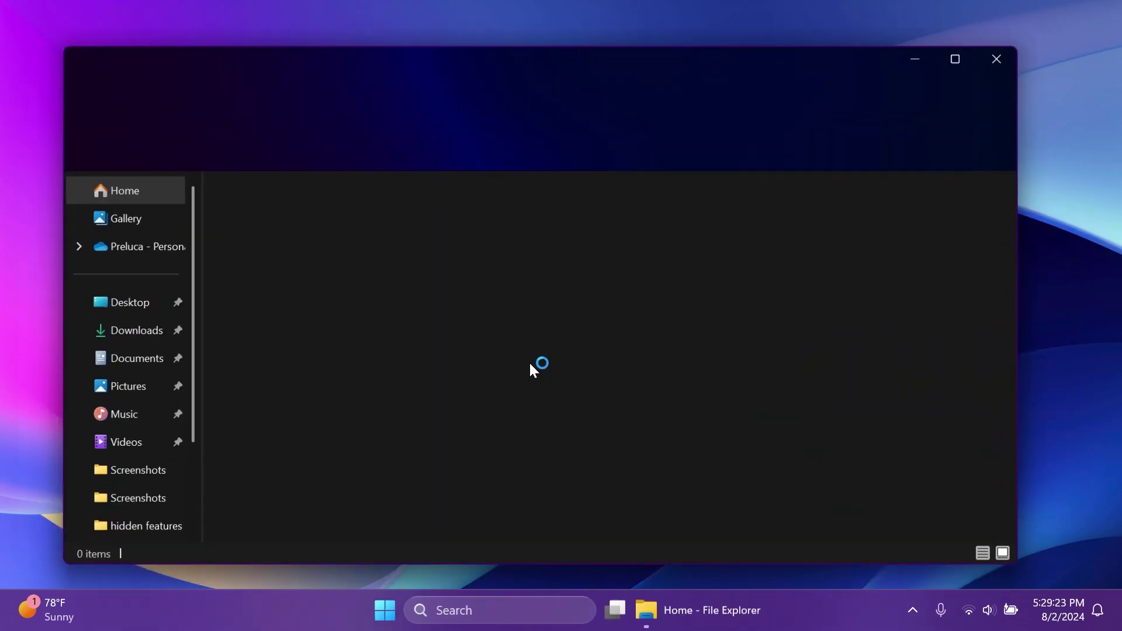
{"action": "left_click", "coordinate": [125, 387]}
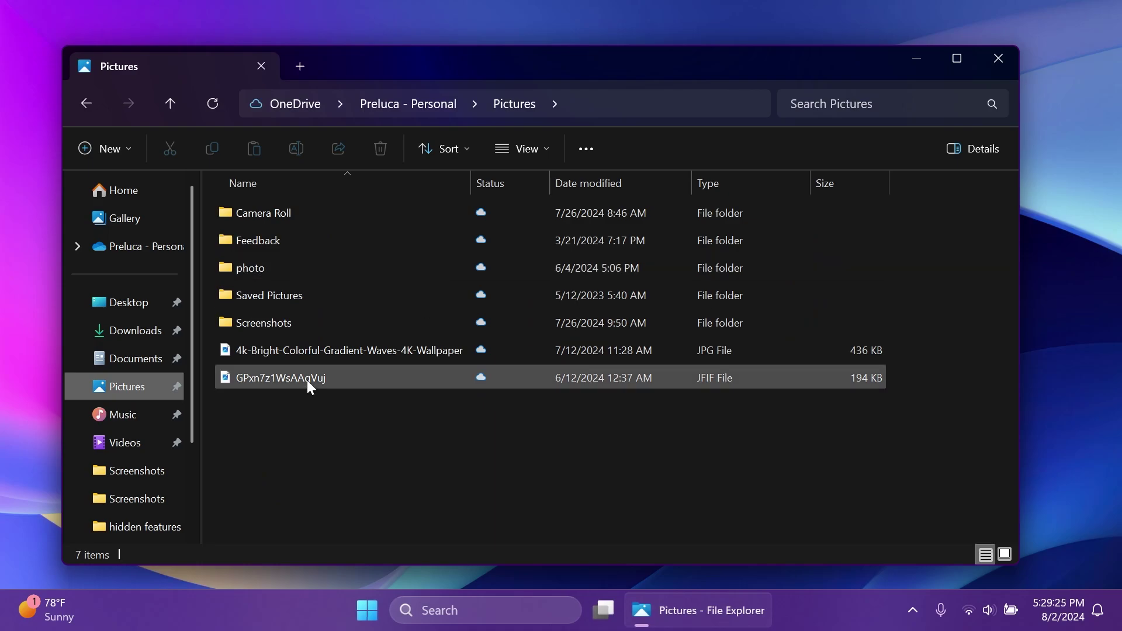
{"action": "left_click_drag", "start_coordinate": [261, 352], "coordinate": [412, 106]}
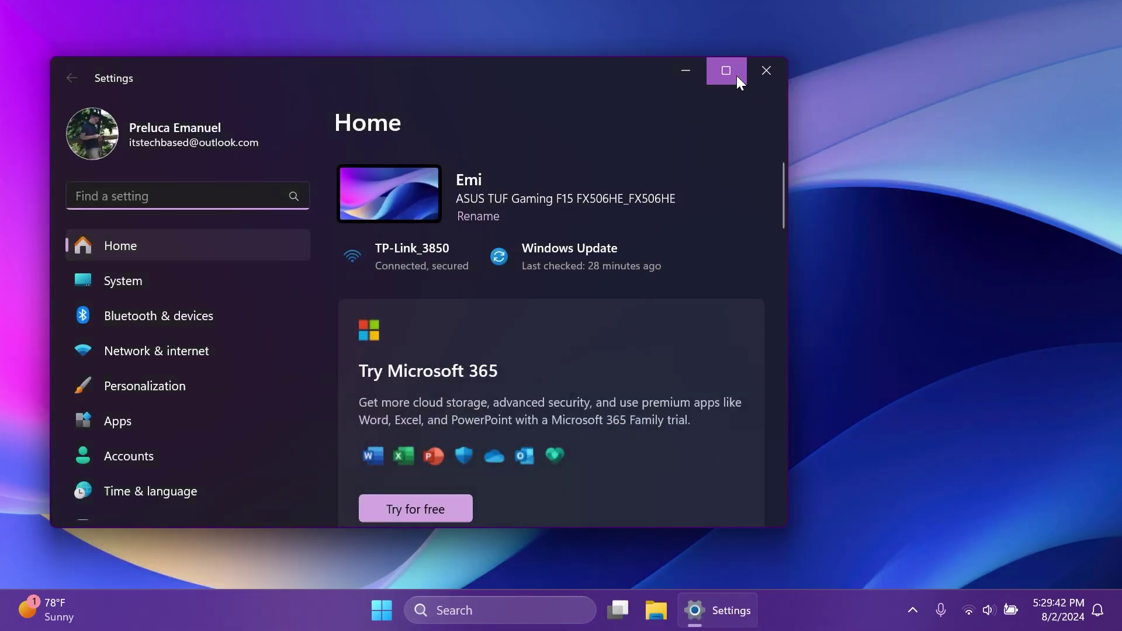
- Maximize the Settings window and browse the Accounts page
{"action": "left_click", "coordinate": [726, 70]}
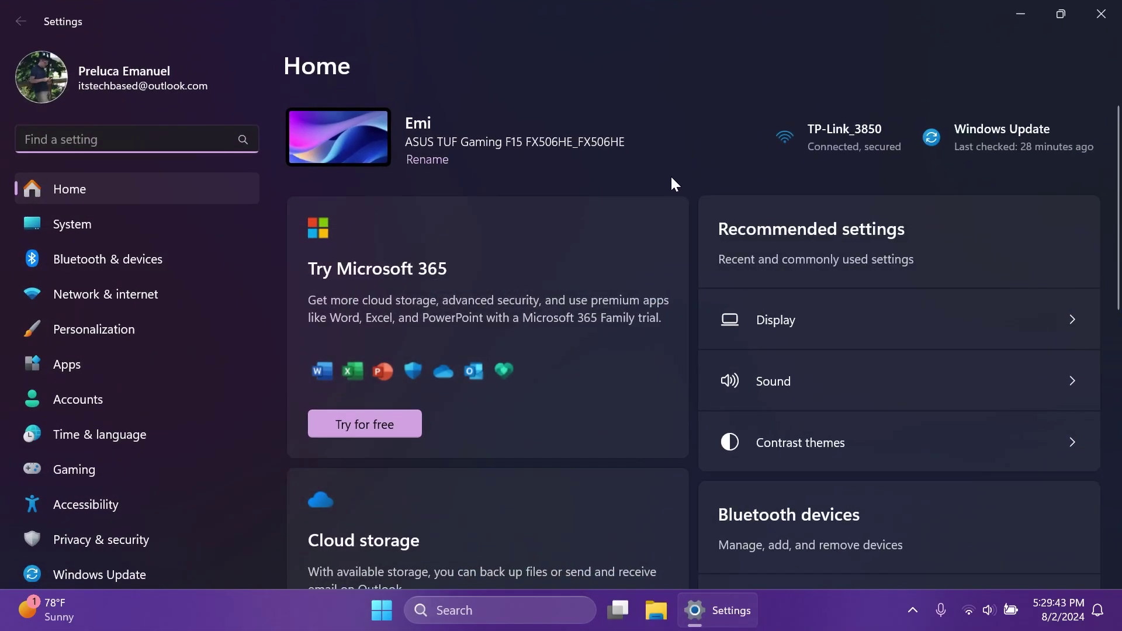
{"action": "left_click", "coordinate": [97, 413]}
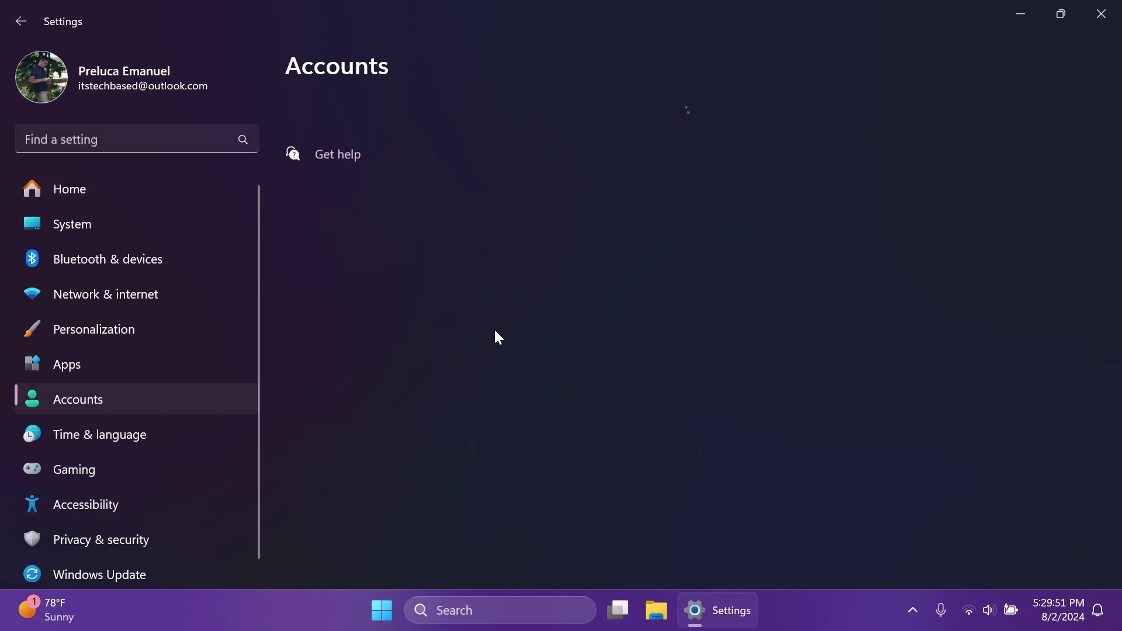
{"action": "scroll", "coordinate": [519, 328], "scroll_direction": "down", "scroll_amount": 7}
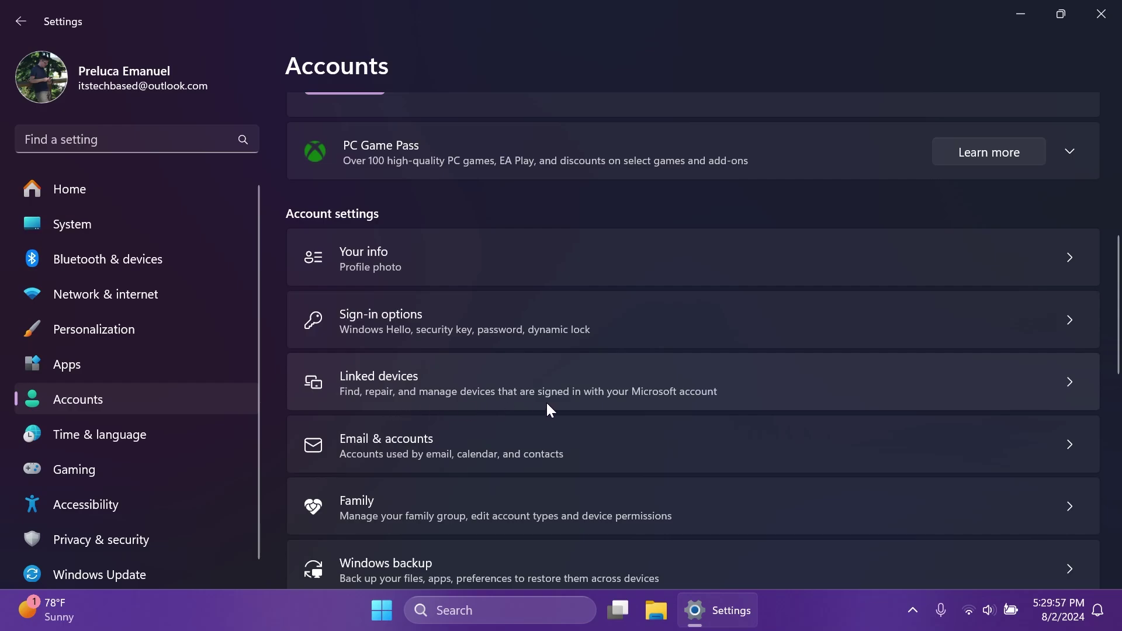
{"action": "scroll", "coordinate": [546, 401], "scroll_direction": "up", "scroll_amount": 8}
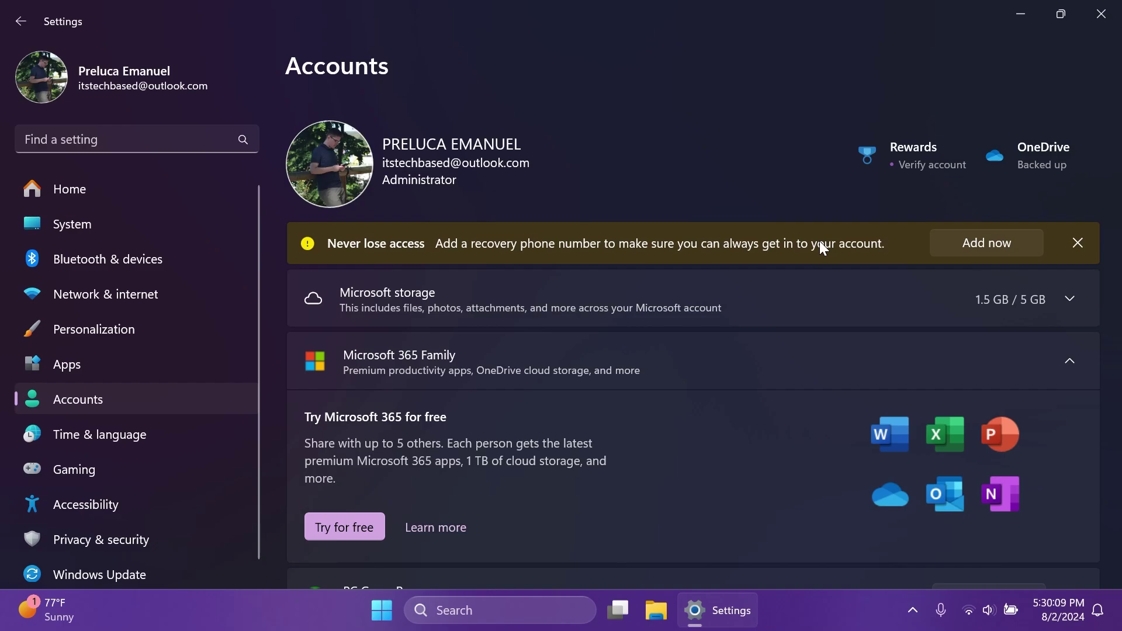
- Search settings for 'rename', open the Rename your PC dialog, then switch to File Explorer
{"action": "left_click", "coordinate": [110, 138]}
{"action": "type", "text": "rename"}
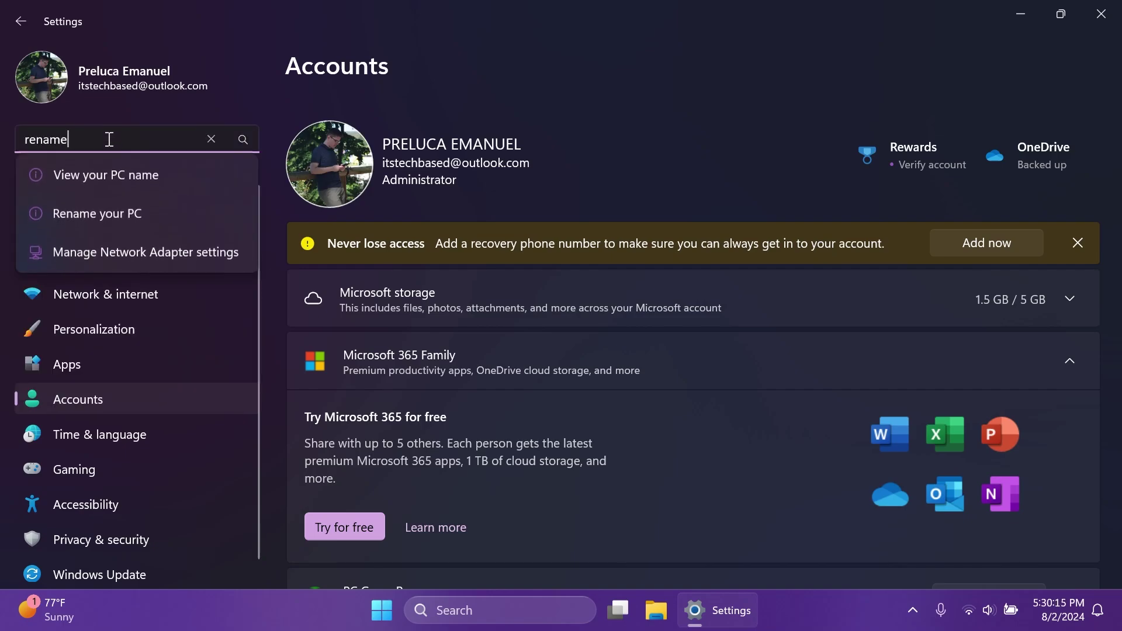
{"action": "left_click", "coordinate": [229, 221]}
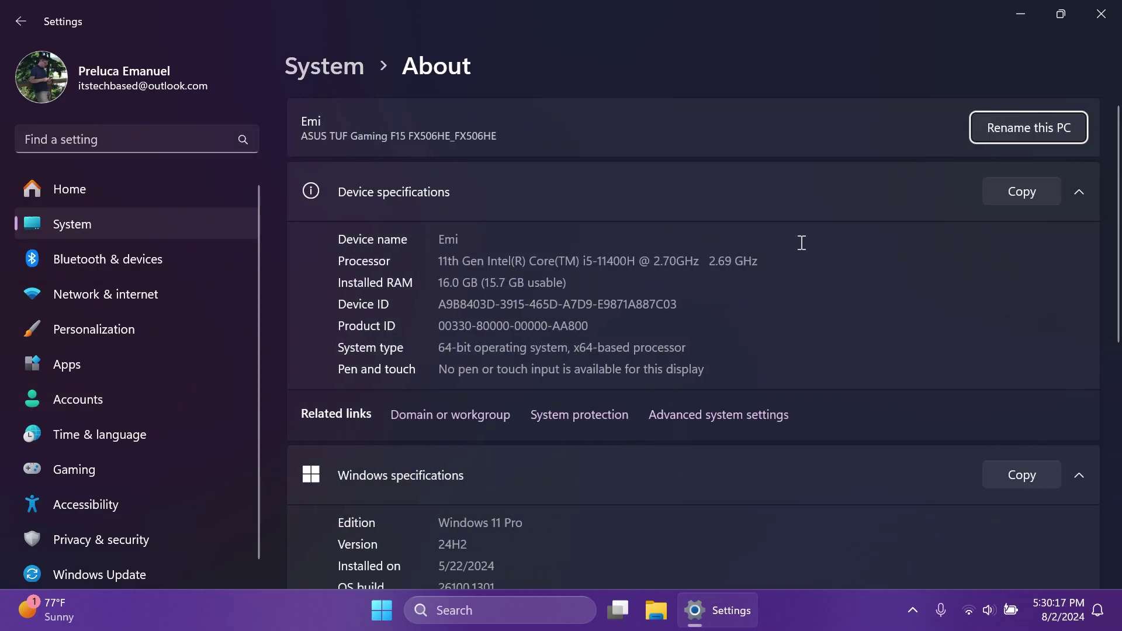
{"action": "left_click", "coordinate": [1020, 130]}
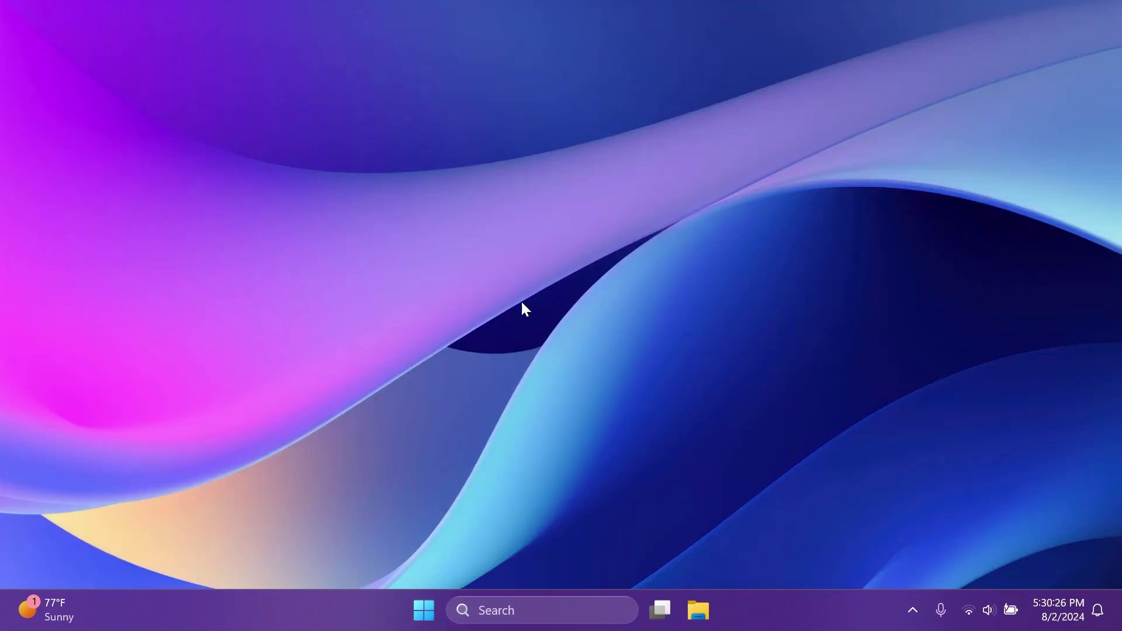
{"action": "key", "text": "super+e"}
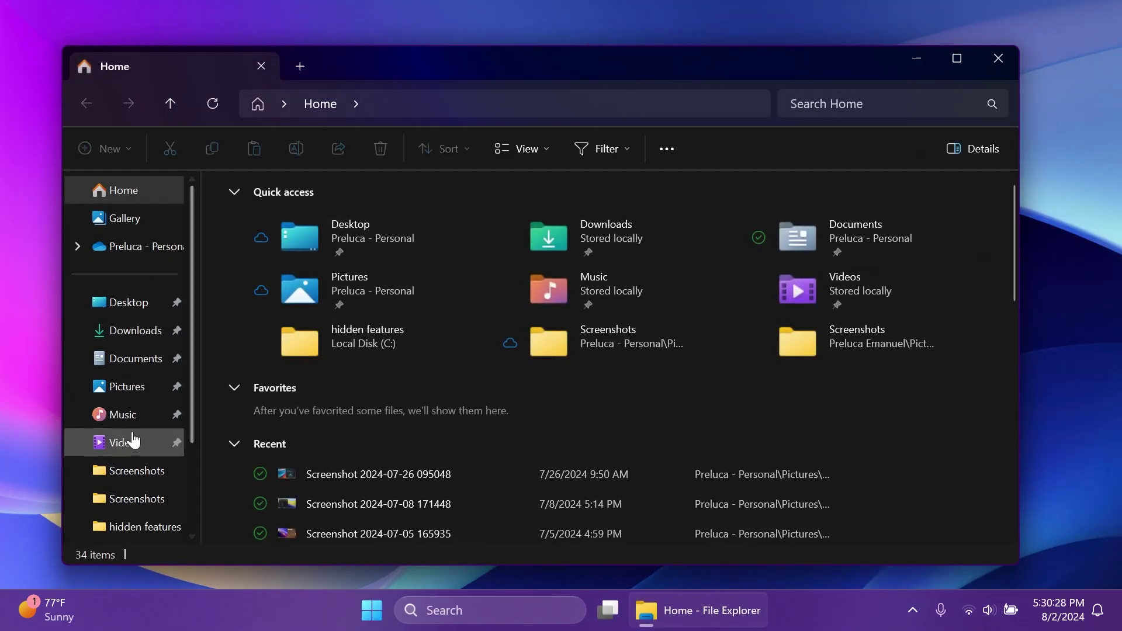
- Share 4k-Abstract-Glass-Waves-AI-Generated-4K-Wallpaper.jpg from Downloads and copy the file from the Share panel
{"action": "left_click", "coordinate": [135, 330]}
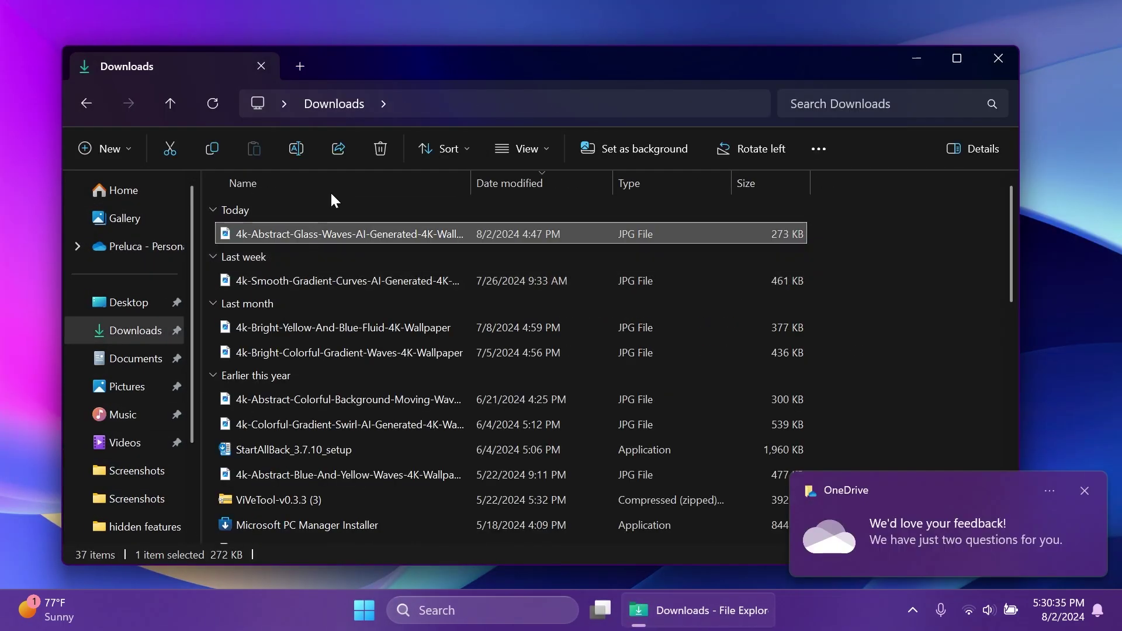
{"action": "left_click", "coordinate": [339, 149]}
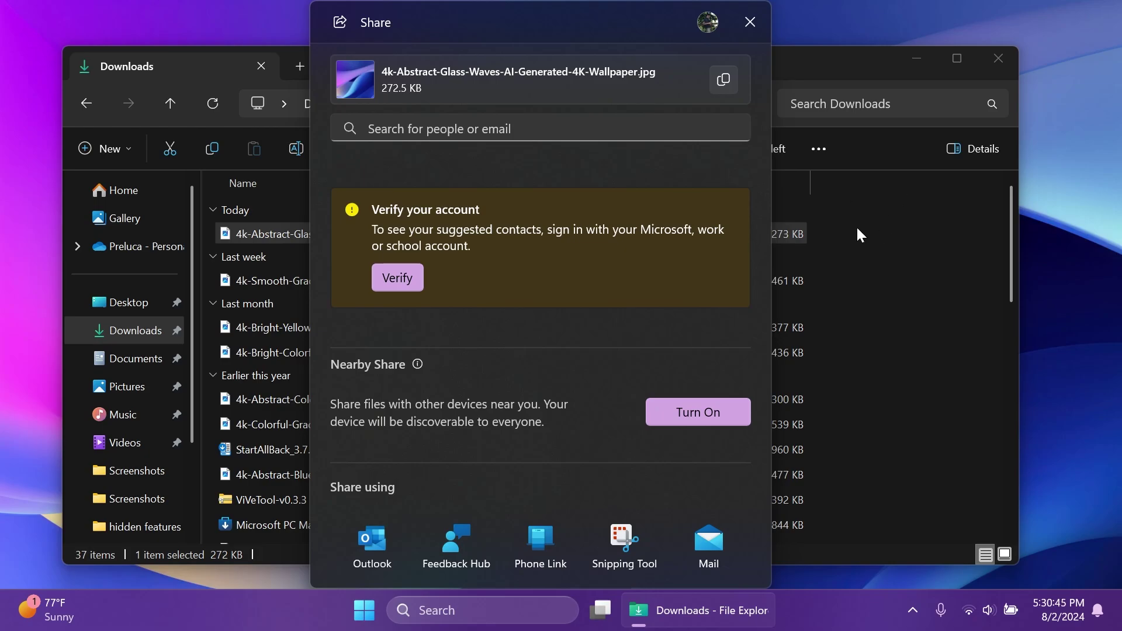
{"action": "left_click", "coordinate": [750, 22]}
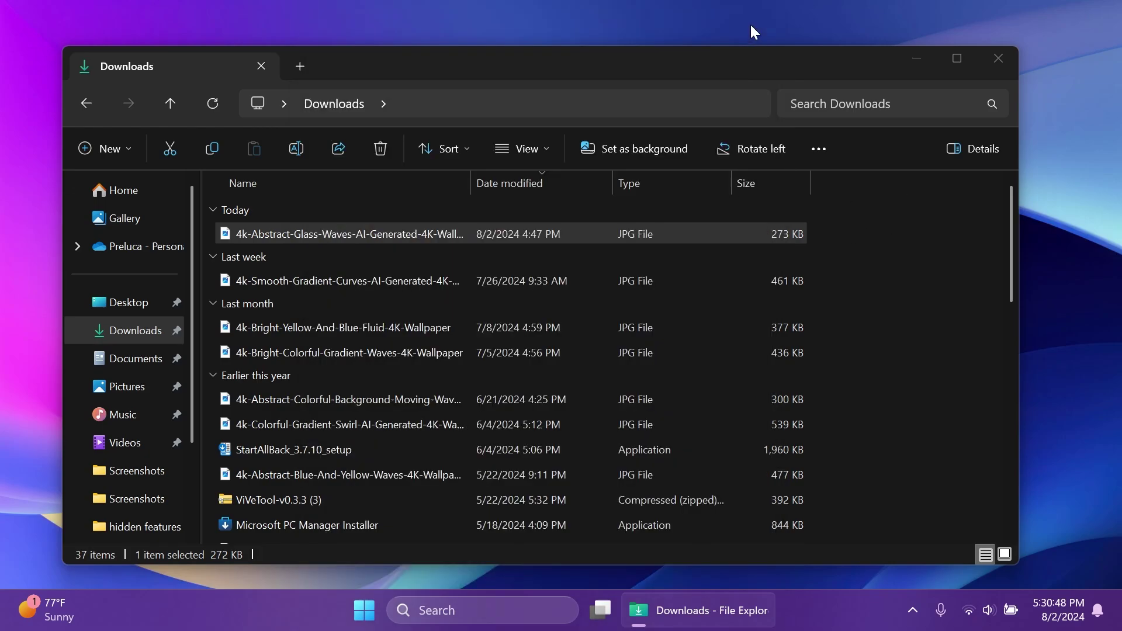
{"action": "left_click", "coordinate": [339, 150]}
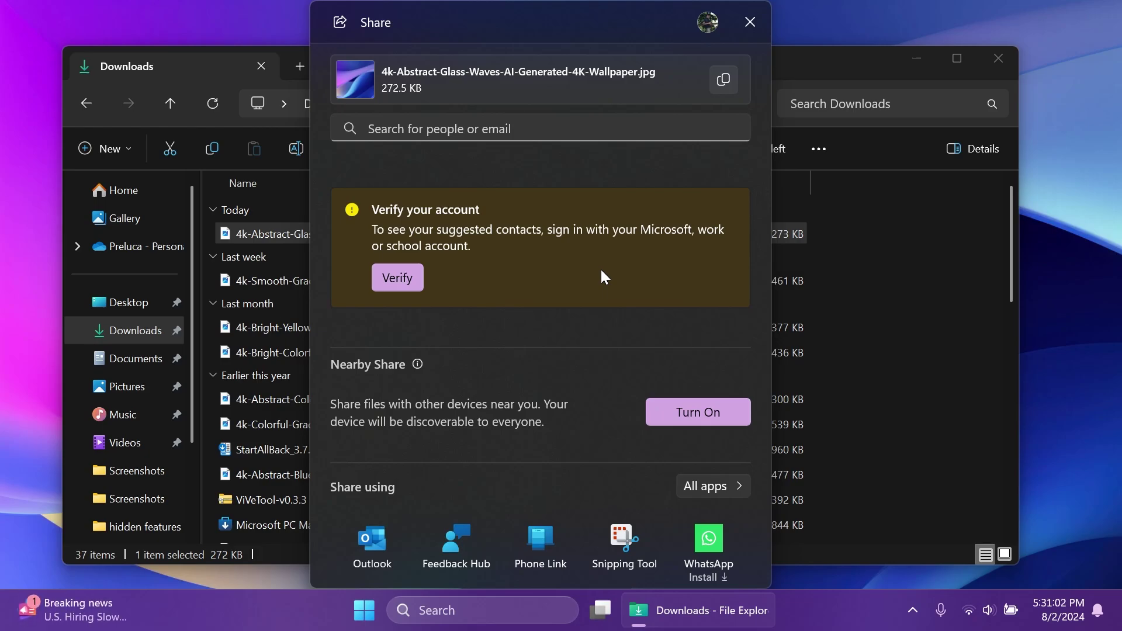
{"action": "left_click", "coordinate": [722, 82]}
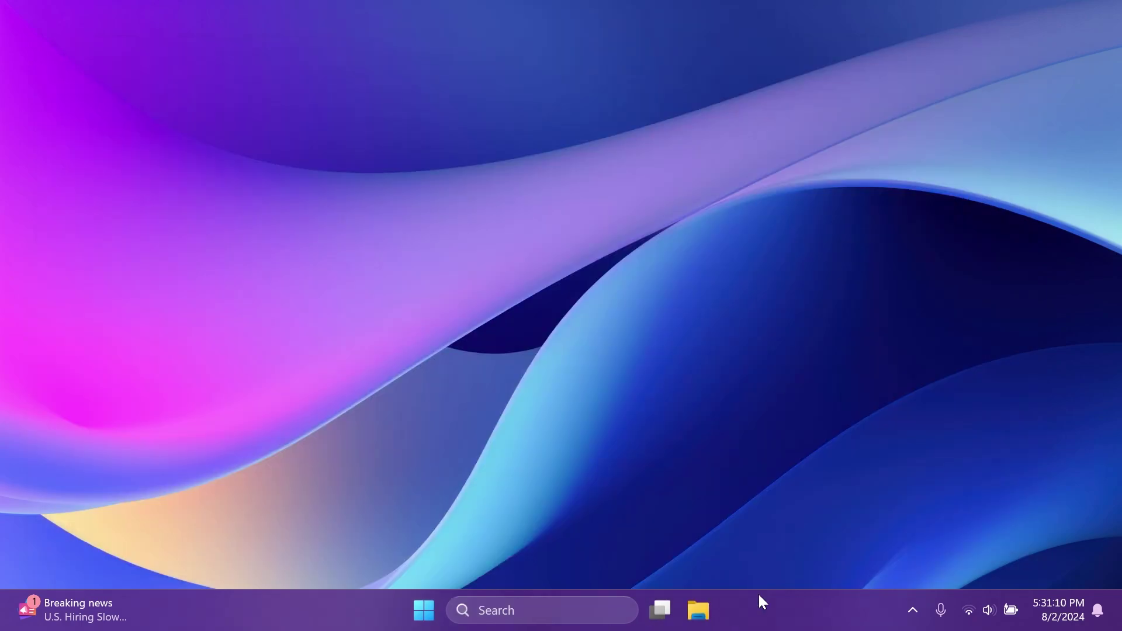
- Launch Task Manager from the taskbar, make its window shorter, then close it
{"action": "right_click", "coordinate": [762, 601]}
{"action": "left_click", "coordinate": [811, 571]}
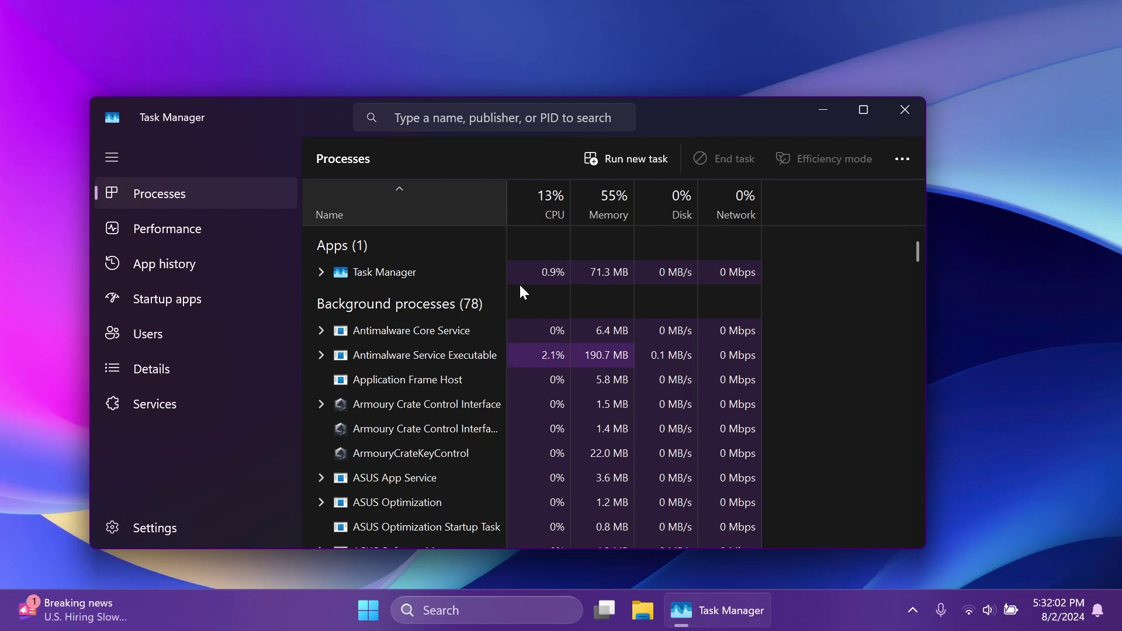
{"action": "left_click_drag", "start_coordinate": [650, 100], "coordinate": [719, 105]}
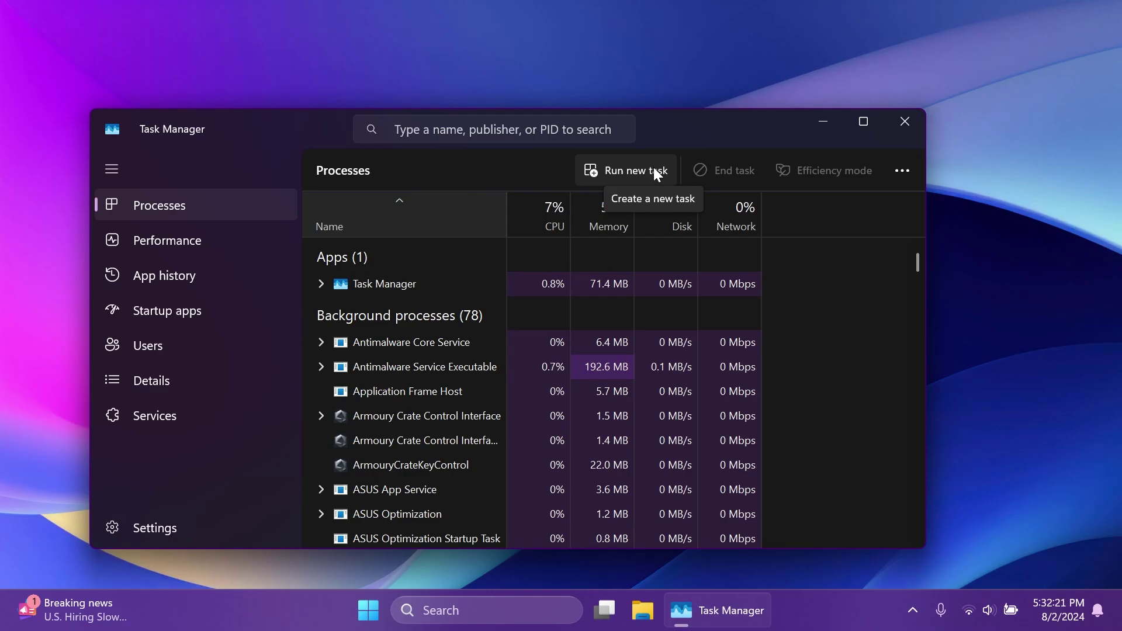
{"action": "left_click", "coordinate": [906, 121]}
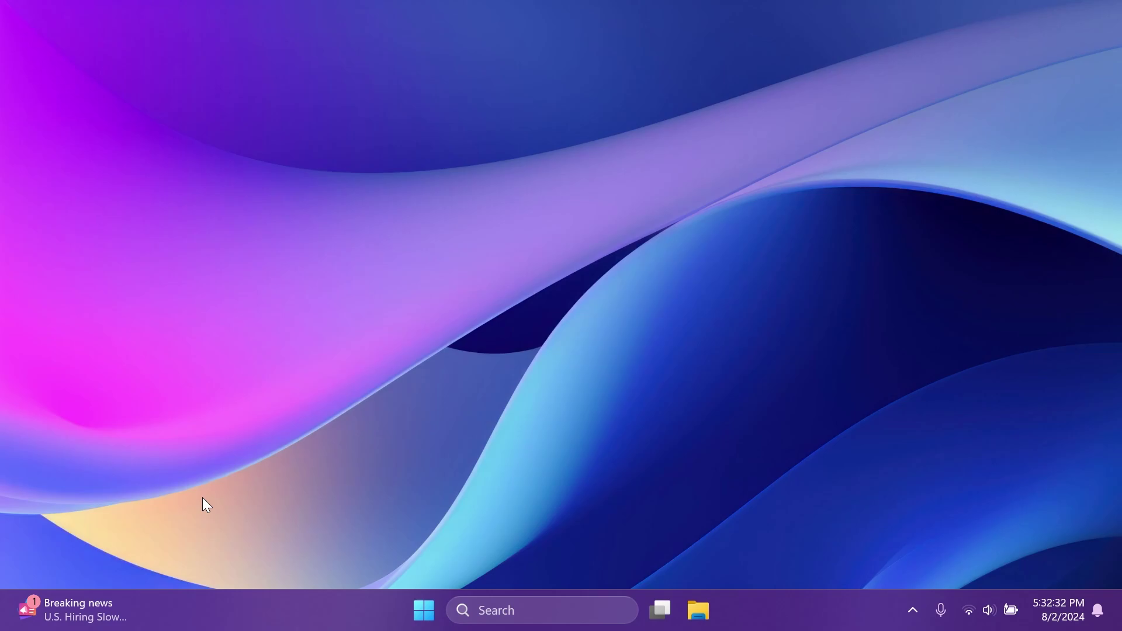
{"action": "key", "text": "super"}
{"action": "type", "text": "pc"}
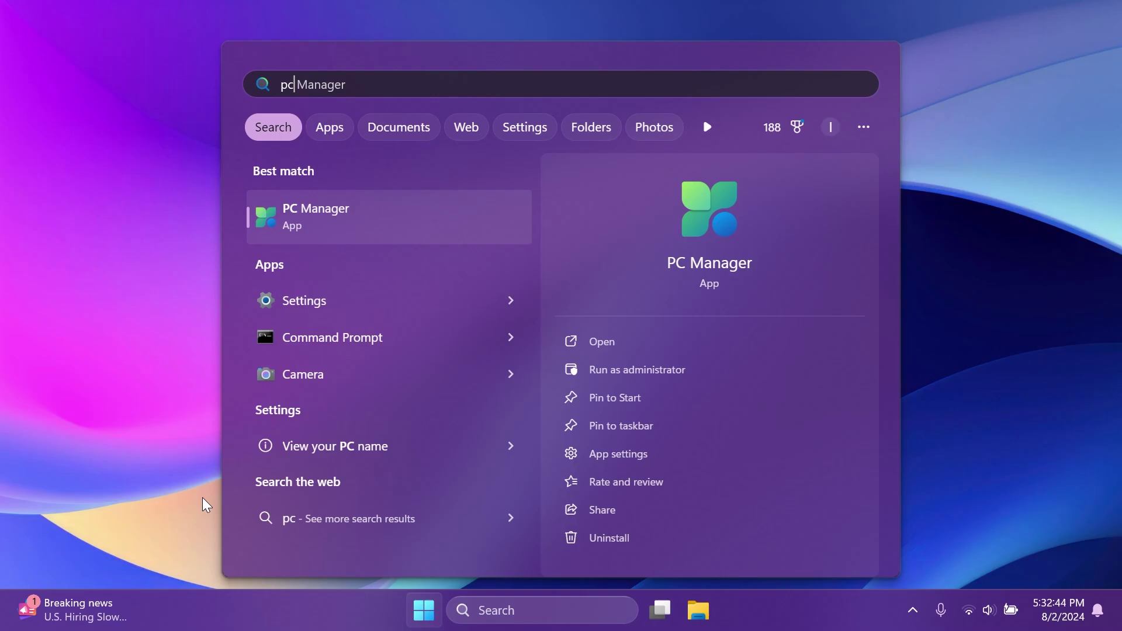
{"action": "left_click", "coordinate": [935, 346]}
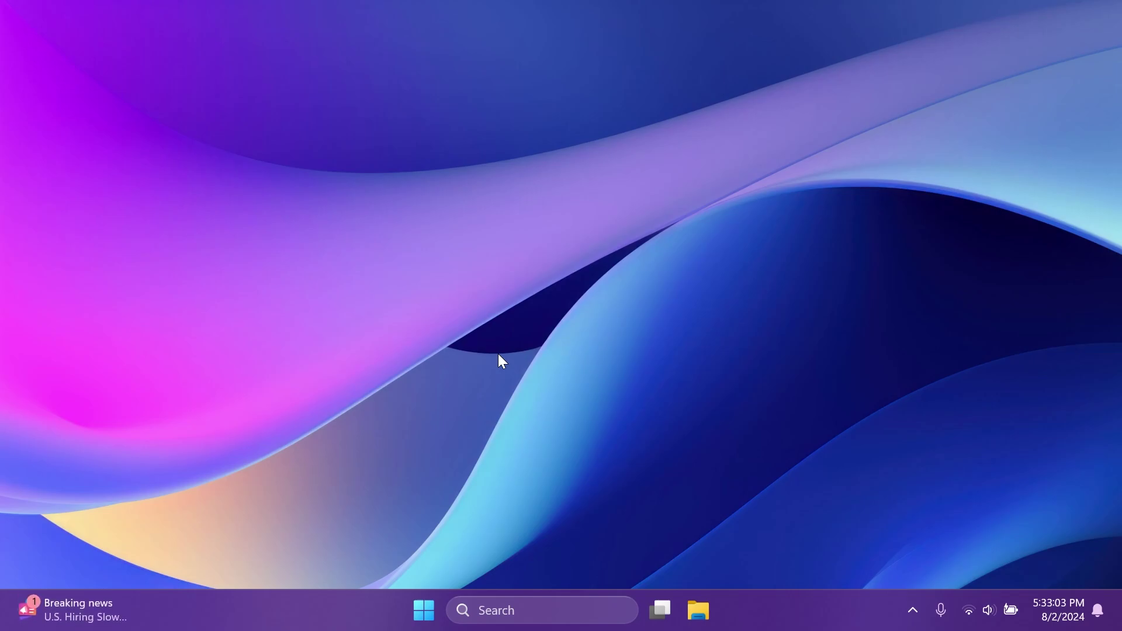
- Open Settings with Win+I and start a Windows Update check for new updates
{"action": "key", "text": "super+i"}
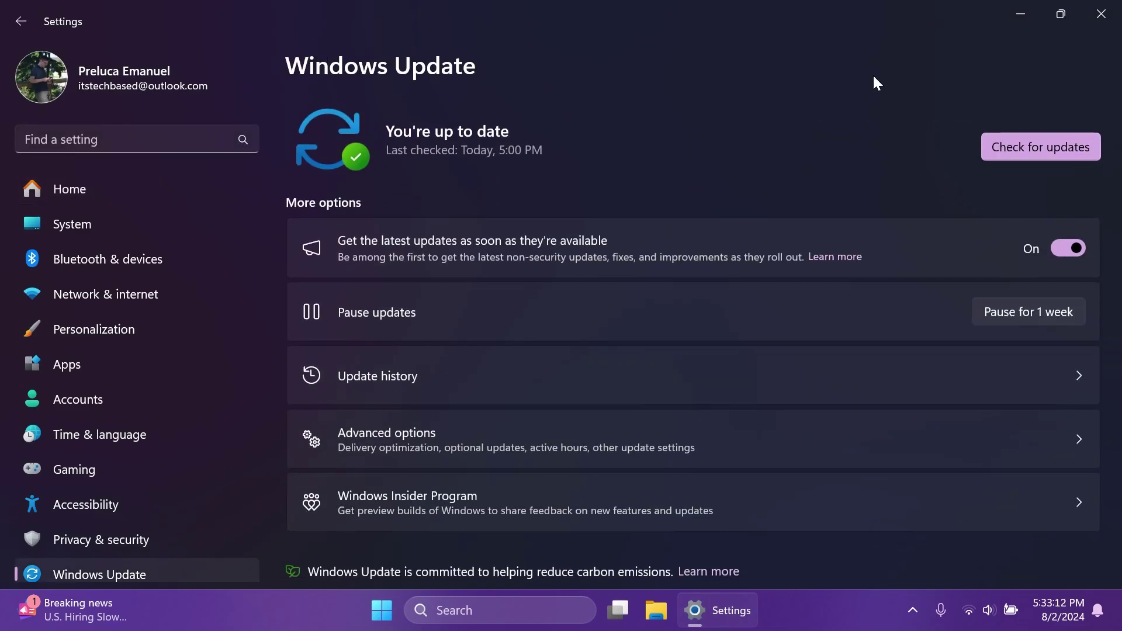
{"action": "left_click", "coordinate": [1029, 148]}
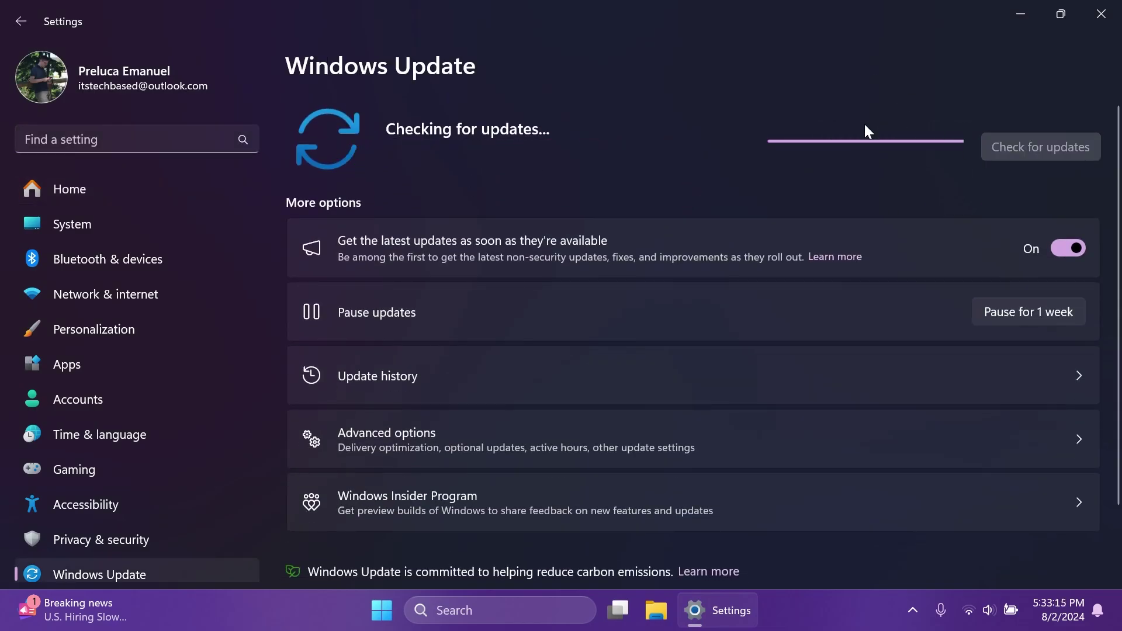